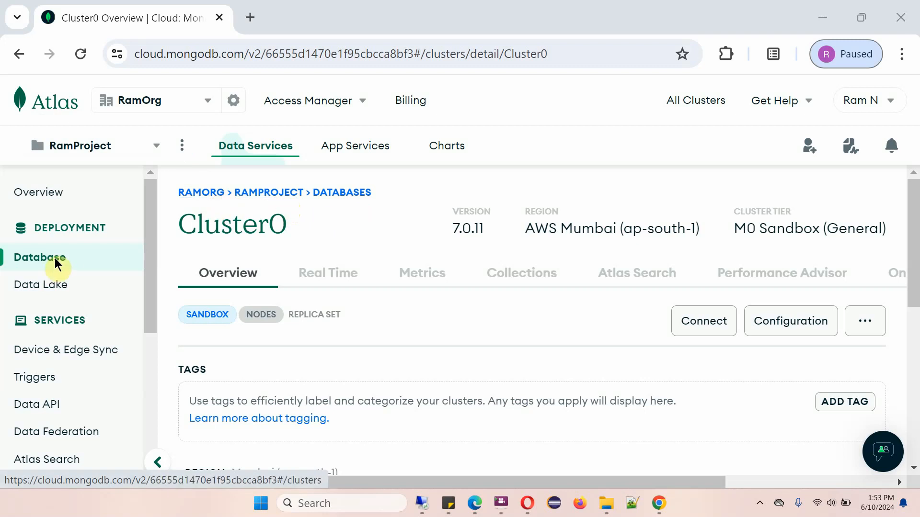
Terminate Cluster0 from the database deployments, entering its name Cluster0 to confirm.
{"action": "left_click", "coordinate": [56, 263]}
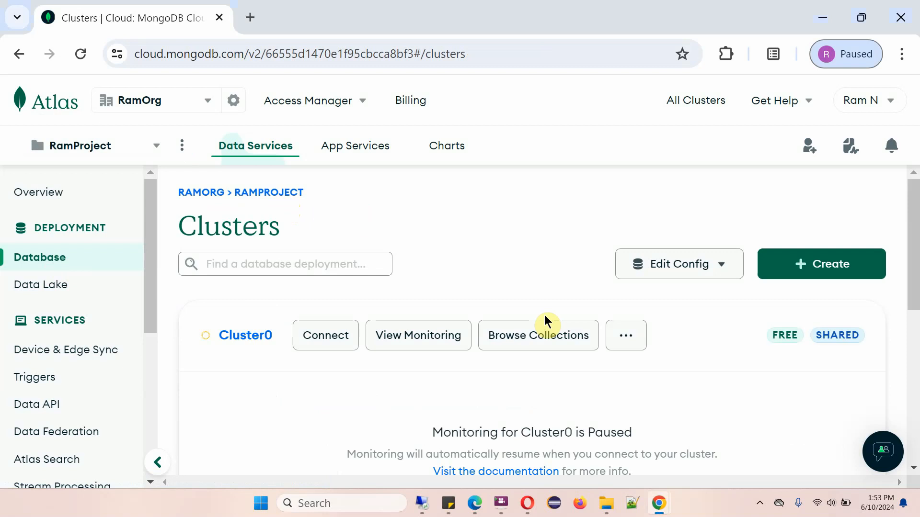
{"action": "left_click", "coordinate": [623, 338]}
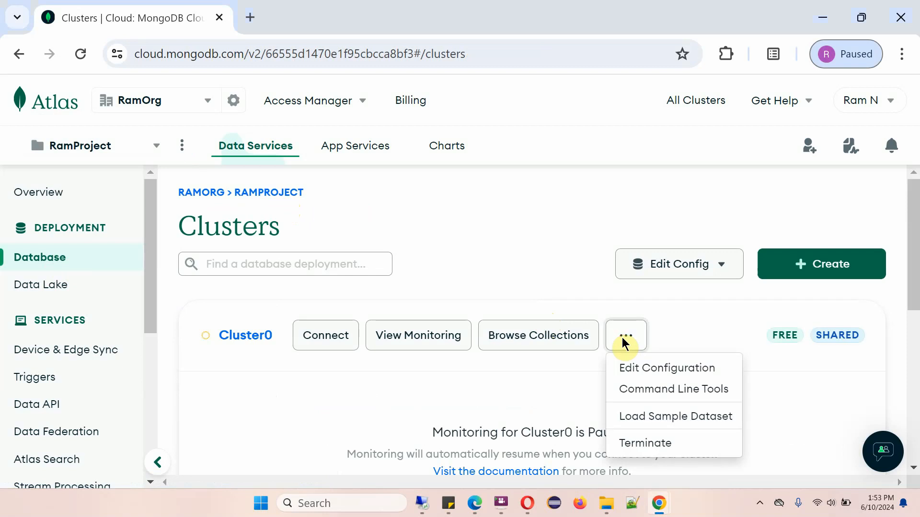
{"action": "left_click", "coordinate": [636, 451]}
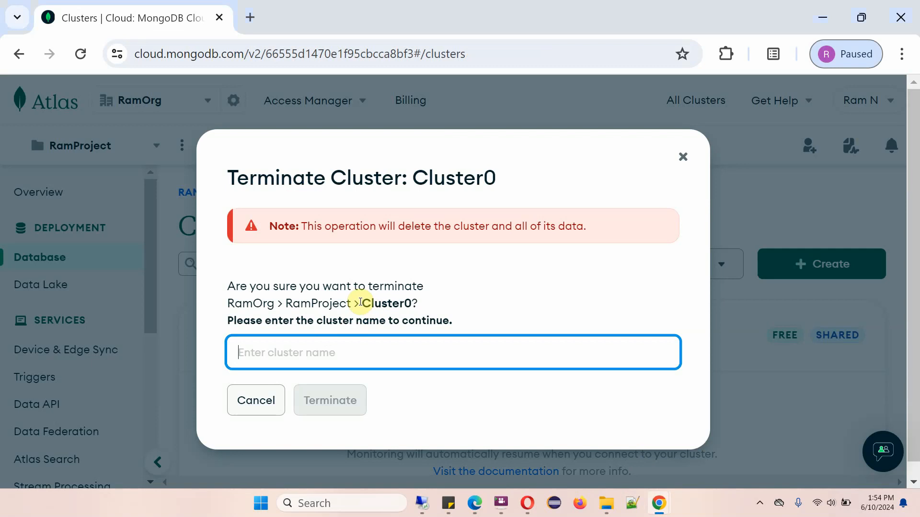
{"action": "left_click_drag", "start_coordinate": [362, 304], "coordinate": [410, 308]}
{"action": "right_click", "coordinate": [390, 304]}
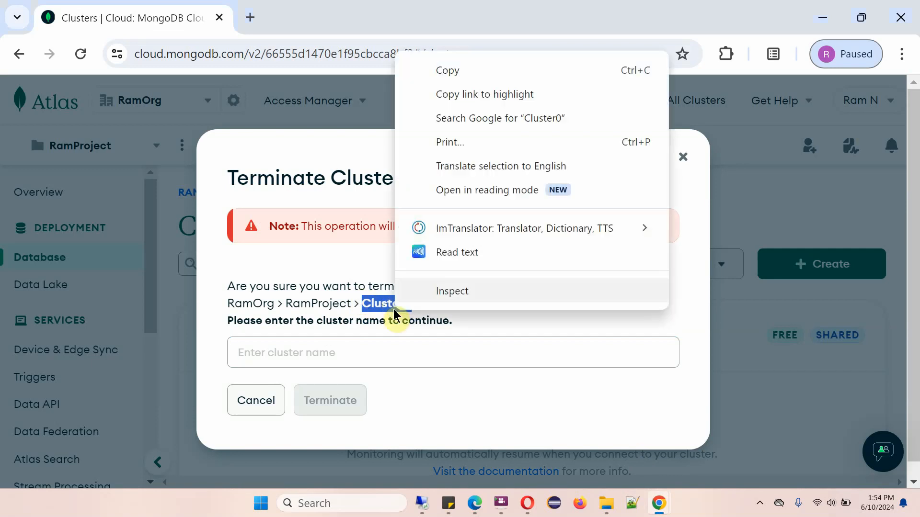
{"action": "left_click", "coordinate": [461, 70]}
{"action": "left_click", "coordinate": [300, 353]}
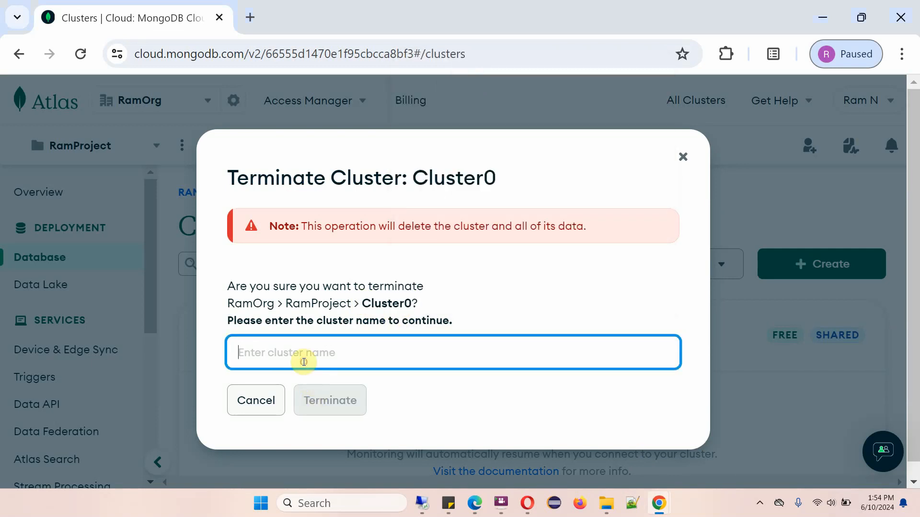
{"action": "right_click", "coordinate": [303, 362]}
{"action": "left_click", "coordinate": [333, 209]}
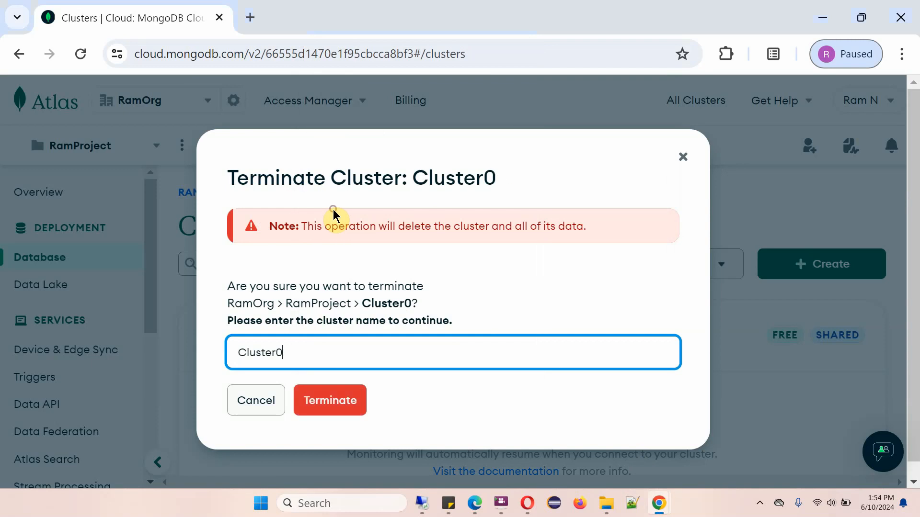
{"action": "left_click", "coordinate": [344, 412]}
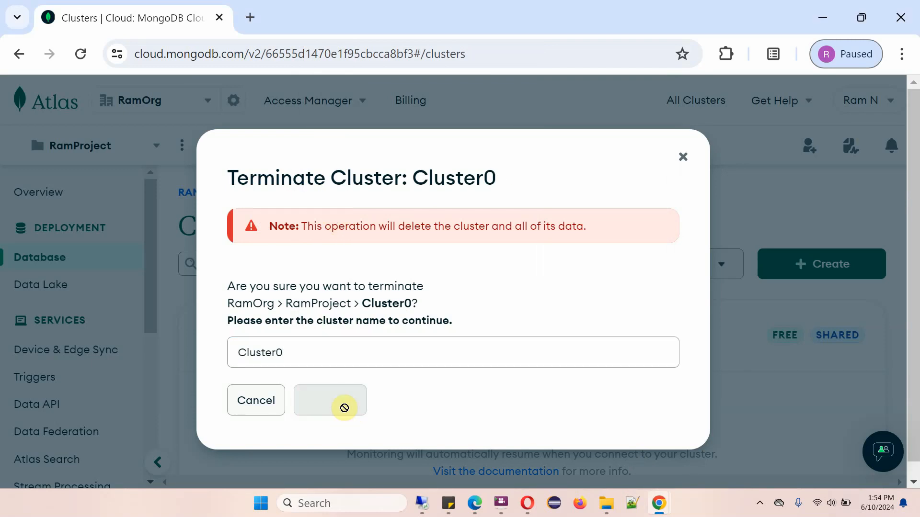
Watch the clusters list while the terminated cluster shuts down.
{"action": "scroll", "coordinate": [496, 305], "scroll_direction": "down", "scroll_amount": 3}
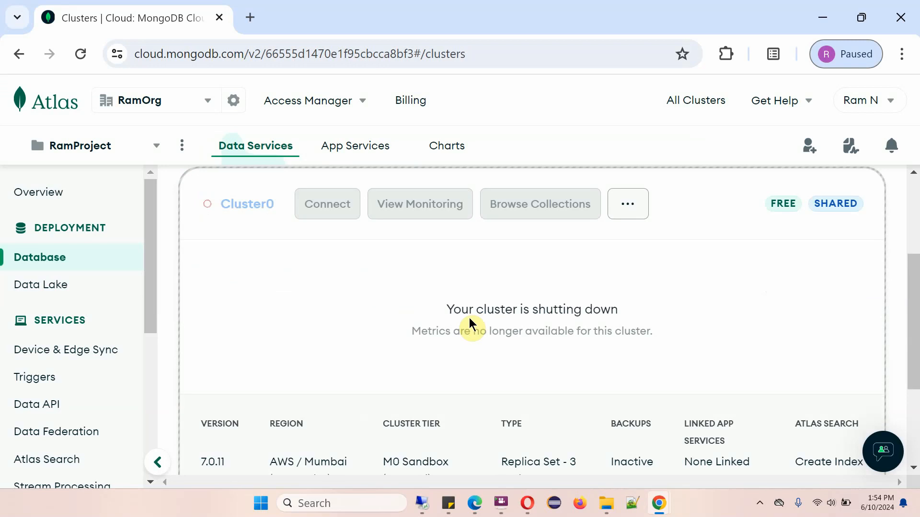
{"action": "left_click_drag", "start_coordinate": [439, 309], "coordinate": [612, 327]}
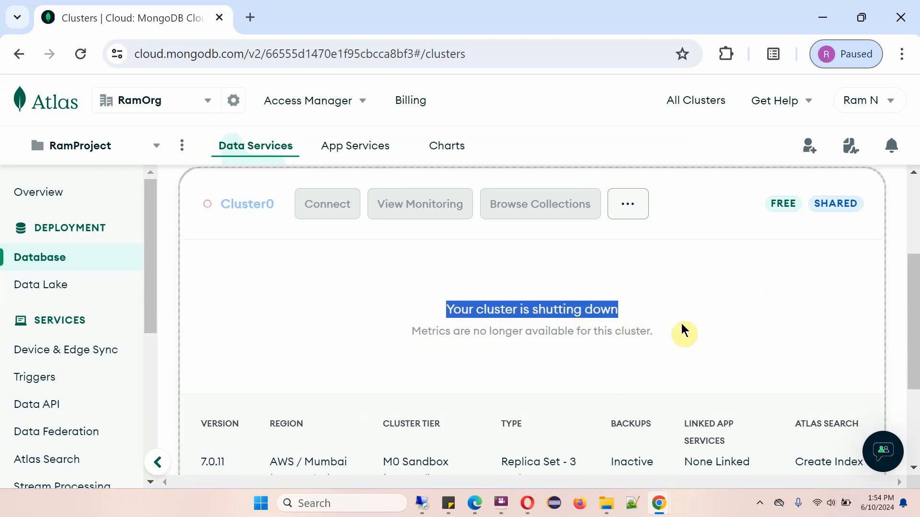
{"action": "scroll", "coordinate": [680, 328], "scroll_direction": "down", "scroll_amount": 2}
{"action": "scroll", "coordinate": [675, 328], "scroll_direction": "up", "scroll_amount": 5}
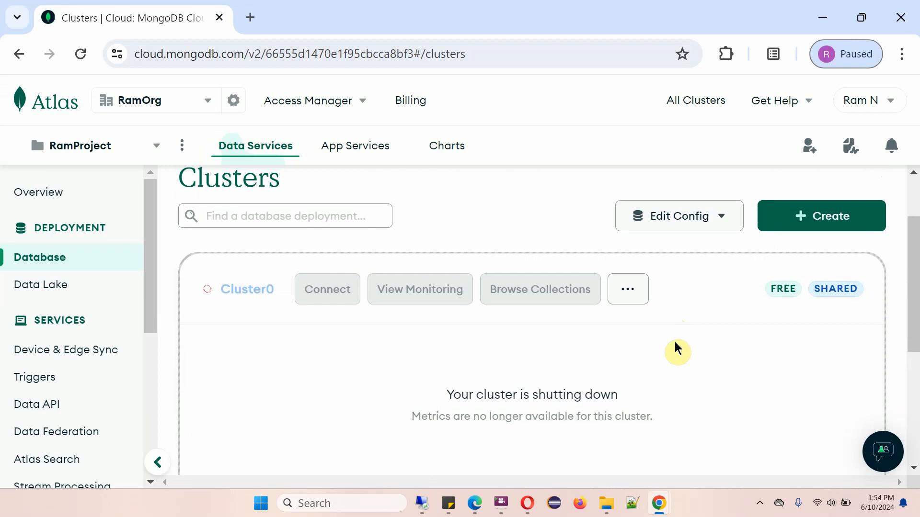
{"action": "scroll", "coordinate": [674, 342], "scroll_direction": "down", "scroll_amount": 2}
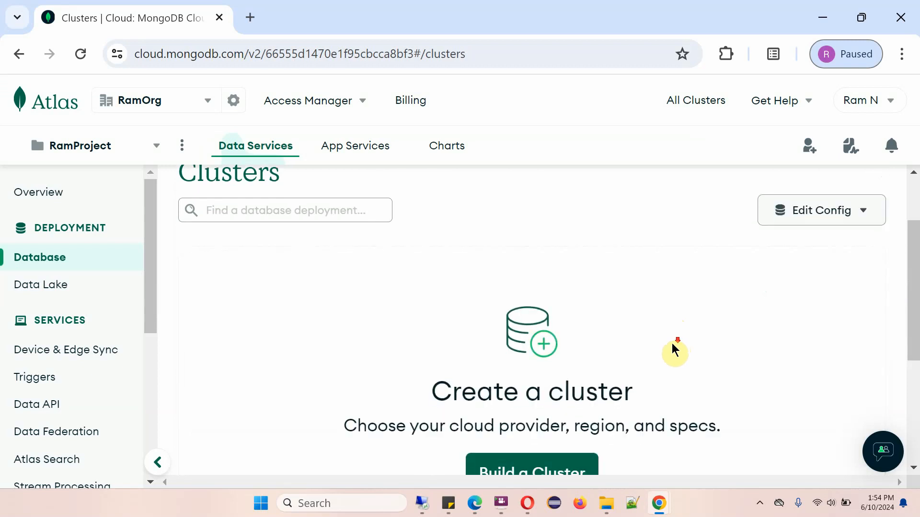
{"action": "scroll", "coordinate": [668, 339], "scroll_direction": "up", "scroll_amount": 3}
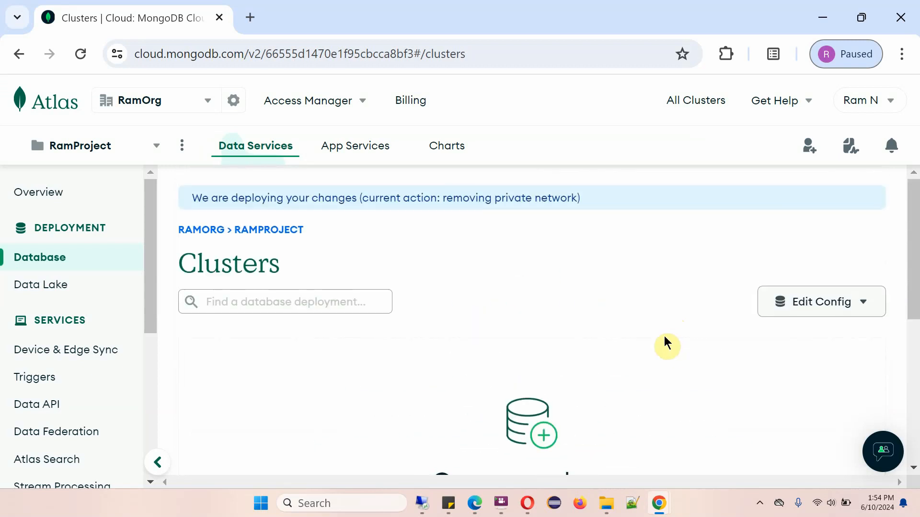
{"action": "scroll", "coordinate": [623, 354], "scroll_direction": "down", "scroll_amount": 2}
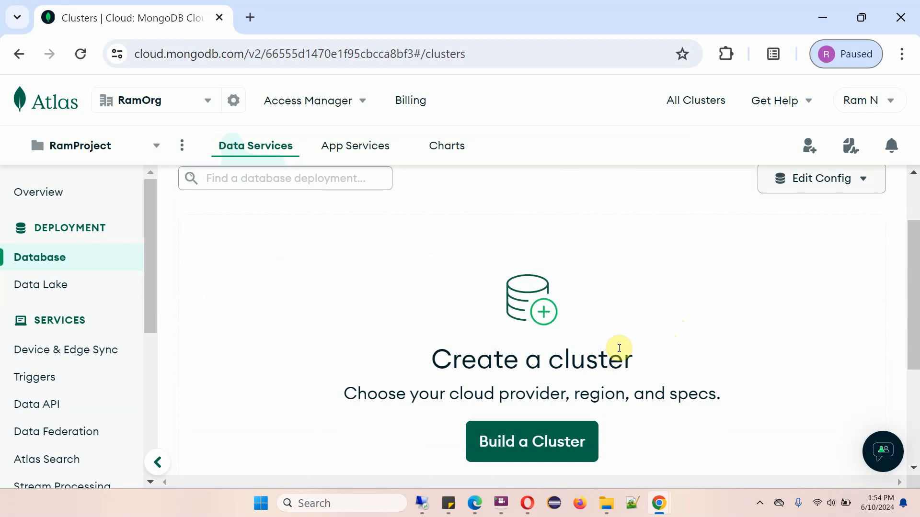
{"action": "scroll", "coordinate": [613, 340], "scroll_direction": "up", "scroll_amount": 2}
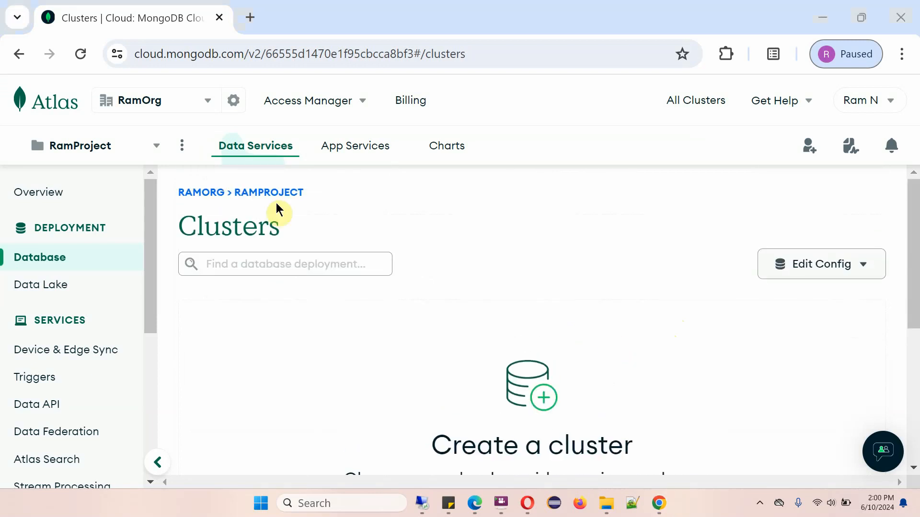
Navigate up from RamProject to the RamOrg organization's project list.
{"action": "left_click", "coordinate": [271, 196]}
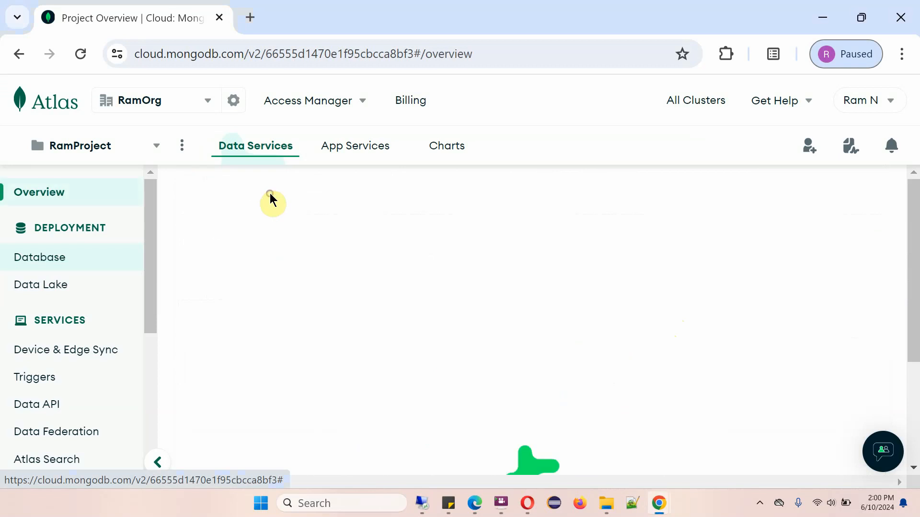
{"action": "scroll", "coordinate": [640, 265], "scroll_direction": "down", "scroll_amount": 4}
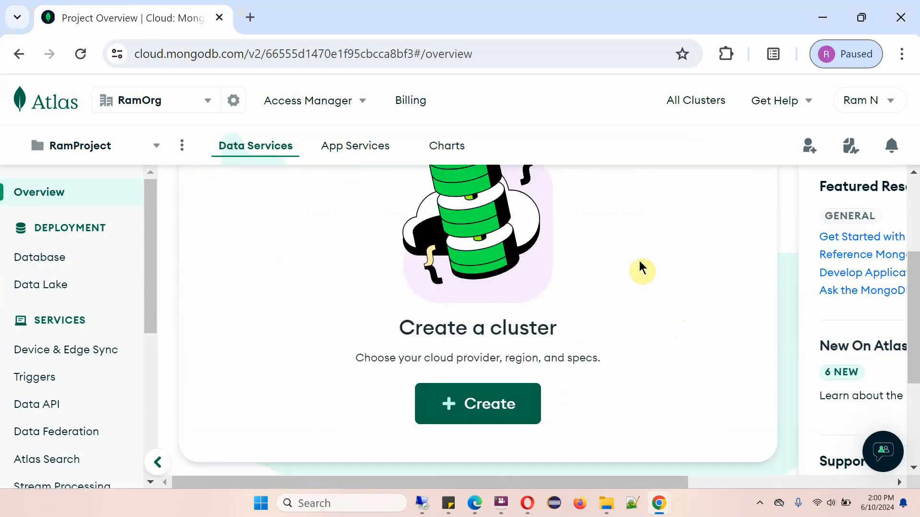
{"action": "scroll", "coordinate": [639, 261], "scroll_direction": "up", "scroll_amount": 3}
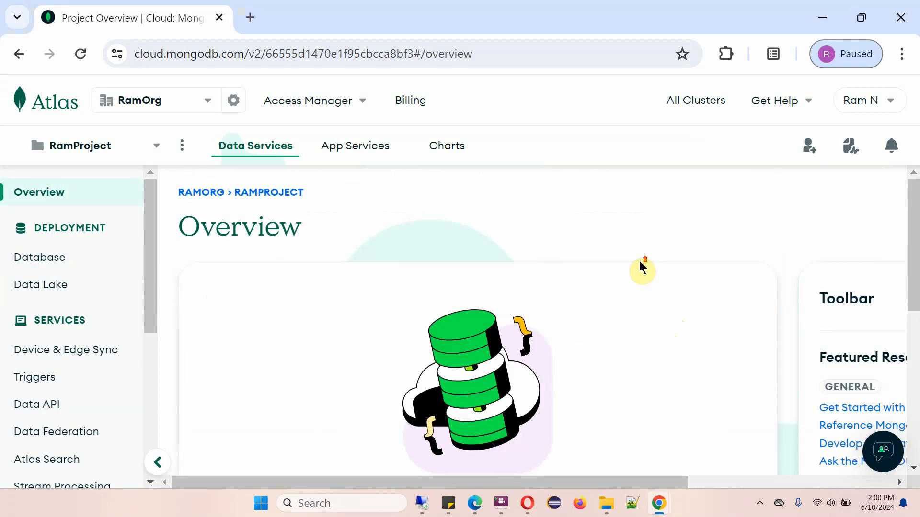
{"action": "left_click", "coordinate": [202, 194]}
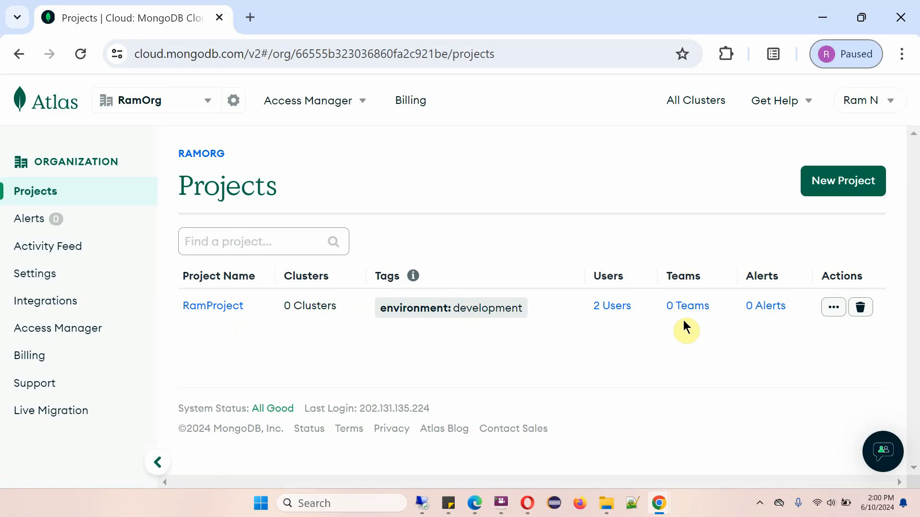
Try to delete RamProject by entering RamProject in the confirmation dialog, then cancel.
{"action": "left_click", "coordinate": [861, 309]}
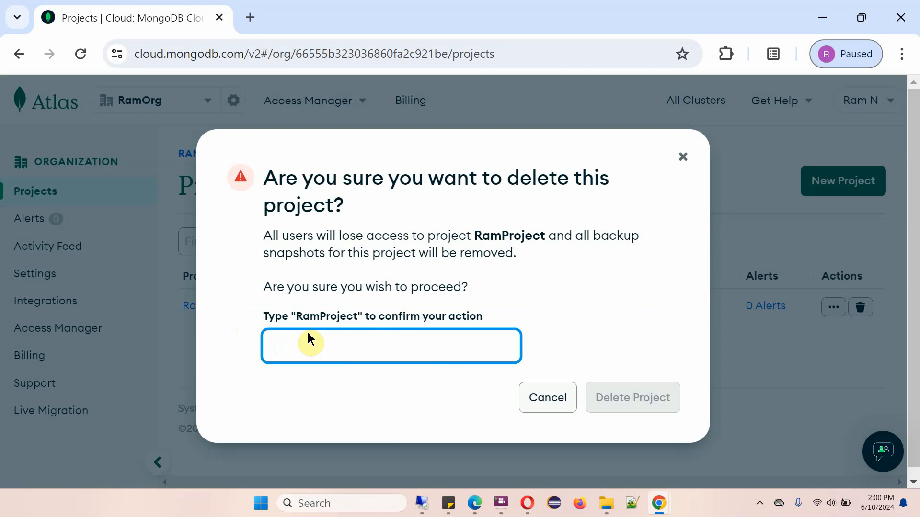
{"action": "double_click", "coordinate": [483, 236]}
{"action": "right_click", "coordinate": [496, 236]}
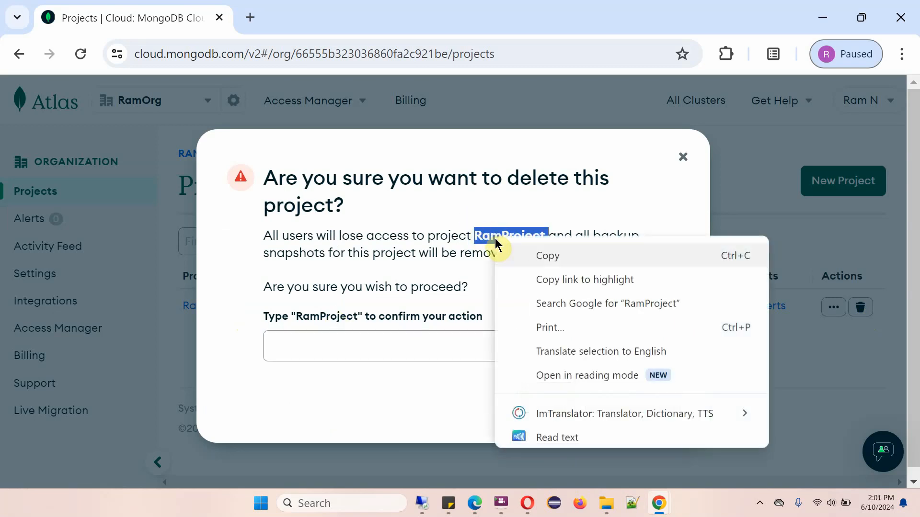
{"action": "left_click", "coordinate": [539, 256]}
{"action": "left_click", "coordinate": [277, 345]}
{"action": "right_click", "coordinate": [277, 344]}
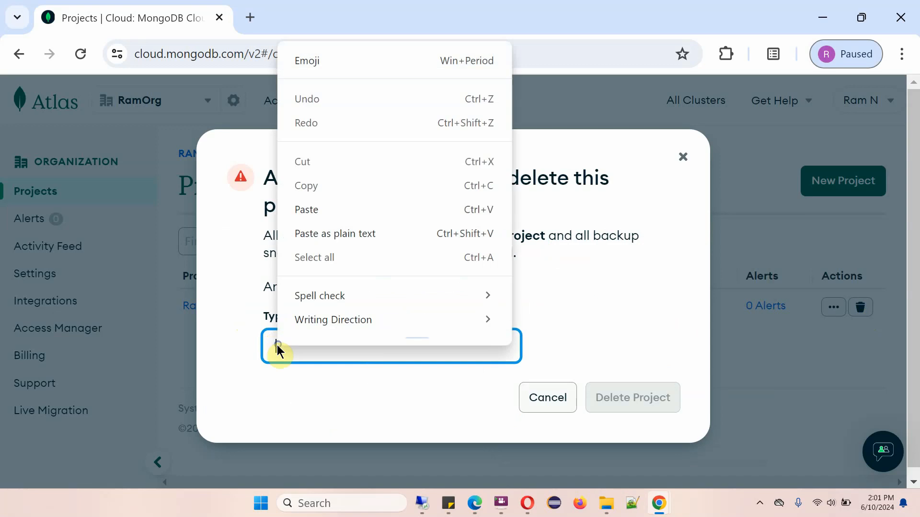
{"action": "left_click", "coordinate": [313, 215]}
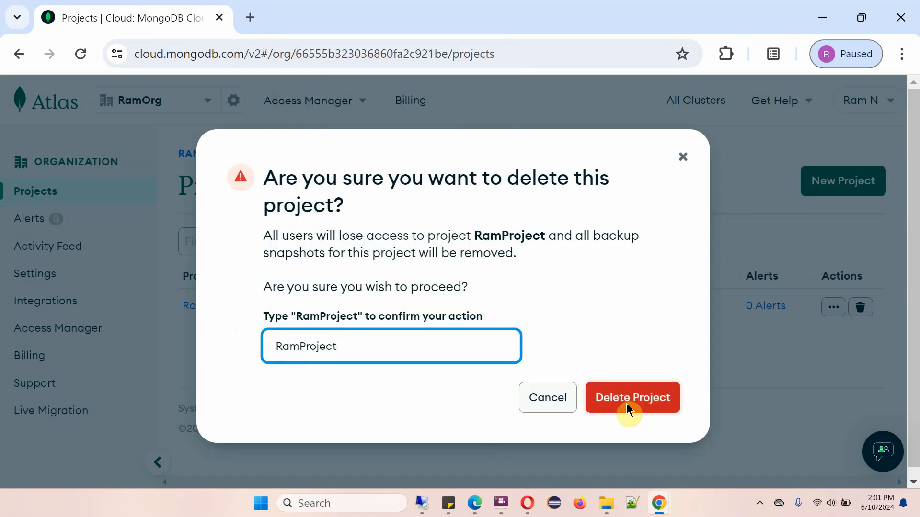
{"action": "left_click", "coordinate": [626, 404]}
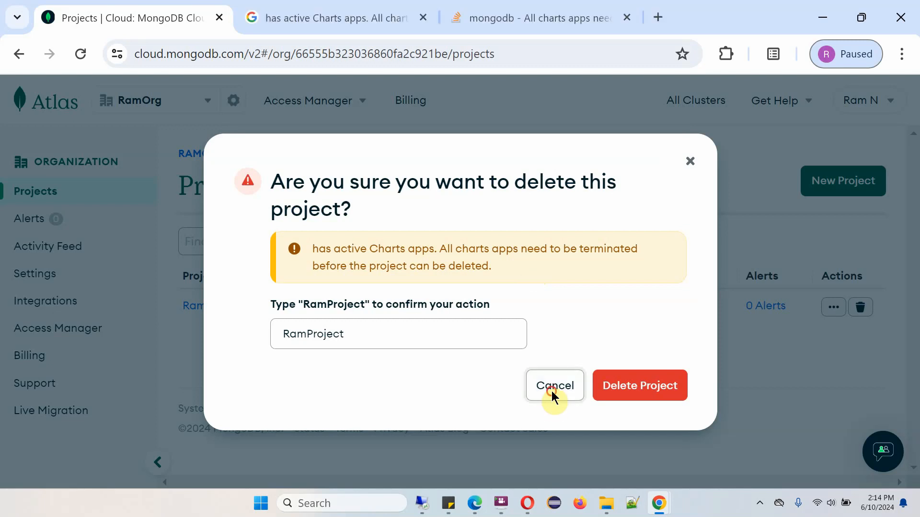
{"action": "left_click", "coordinate": [553, 389]}
Delete the Charts instance from RamProject's project settings.
{"action": "left_click", "coordinate": [833, 309]}
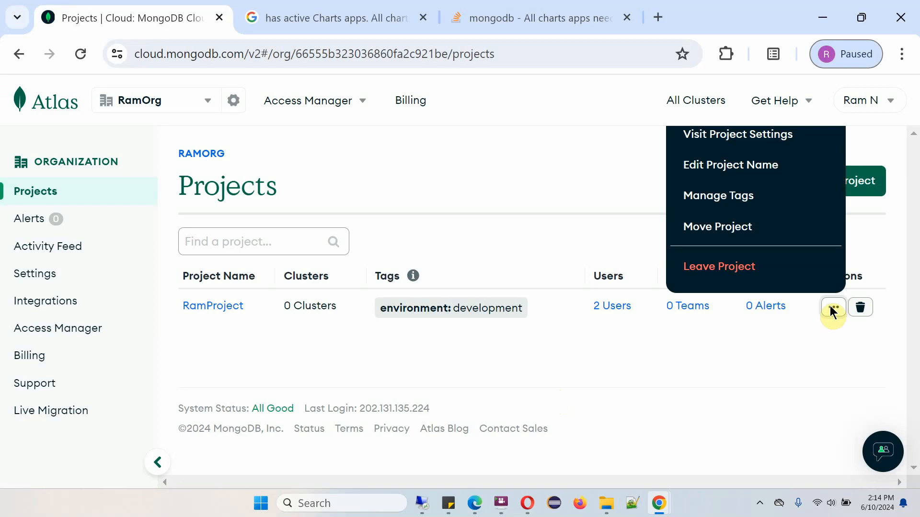
{"action": "left_click", "coordinate": [751, 143]}
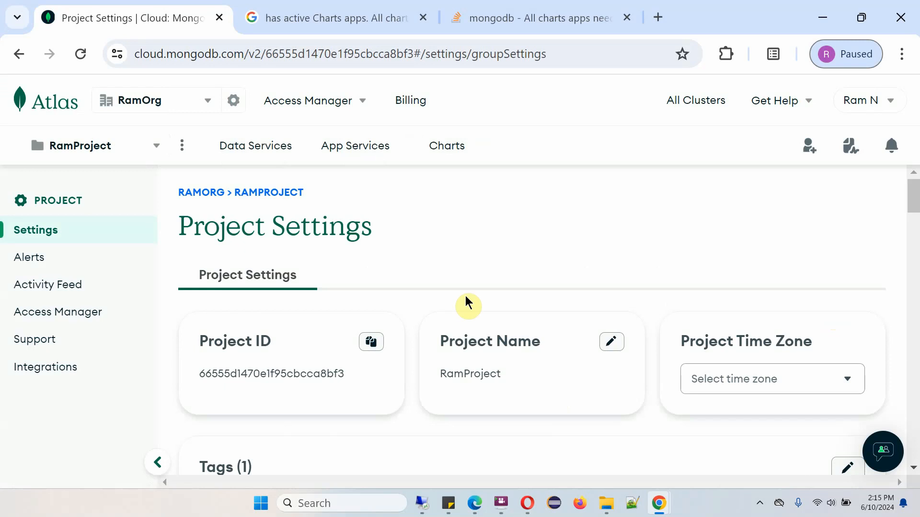
{"action": "left_click_drag", "start_coordinate": [914, 191], "coordinate": [917, 434]}
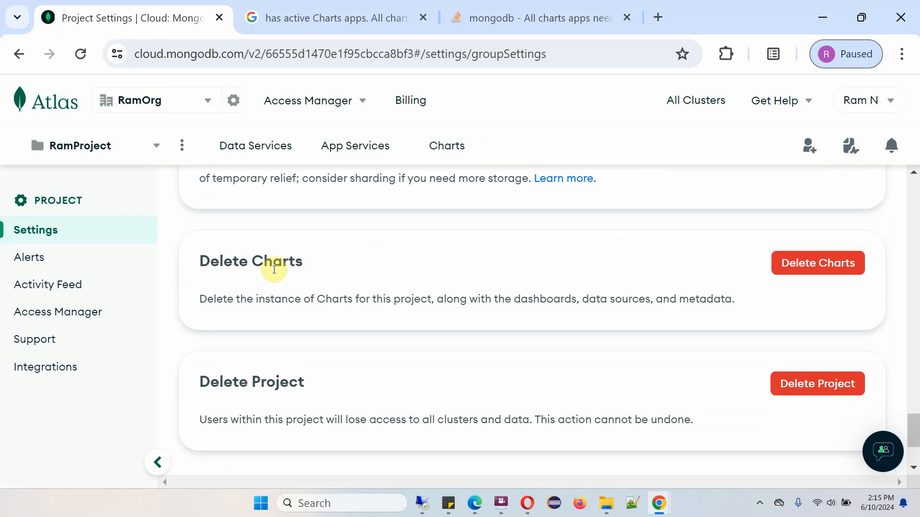
{"action": "left_click", "coordinate": [806, 276]}
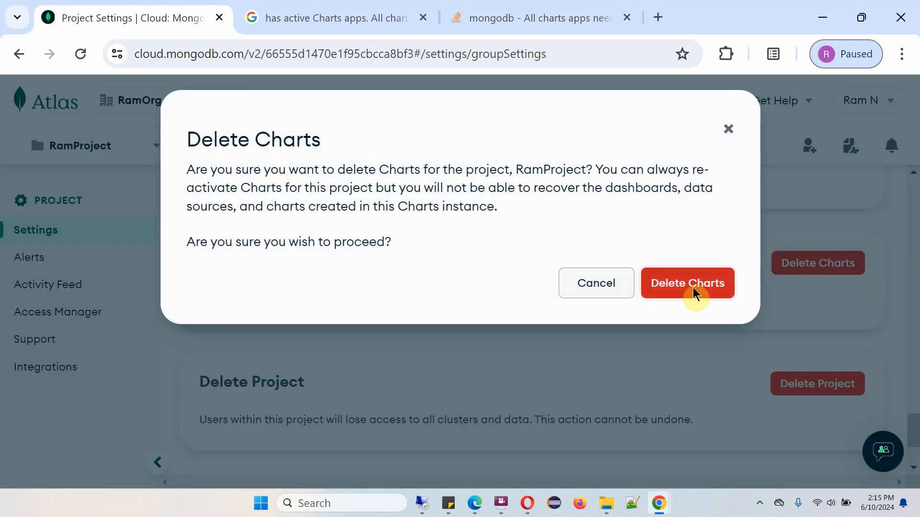
{"action": "left_click", "coordinate": [694, 290]}
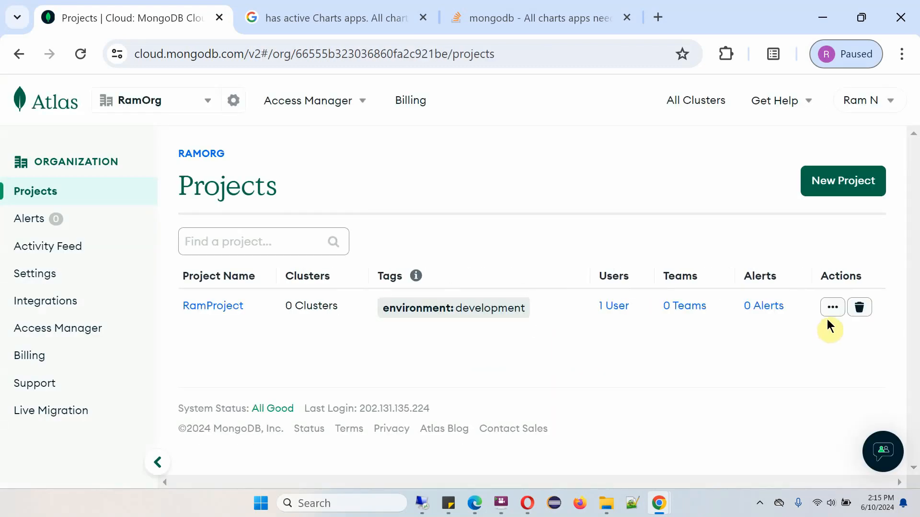
Delete RamProject from the project list, confirming with the name RamProject.
{"action": "left_click", "coordinate": [859, 309]}
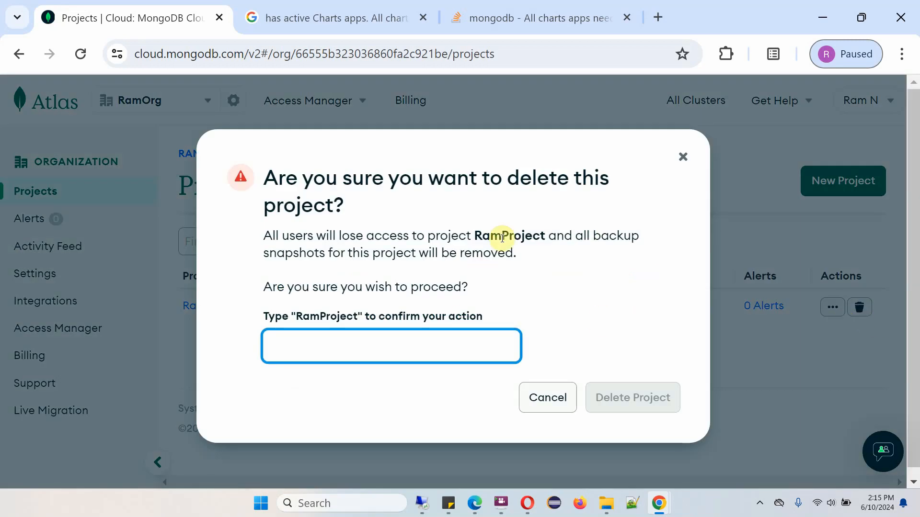
{"action": "double_click", "coordinate": [491, 225]}
{"action": "left_click", "coordinate": [411, 341]}
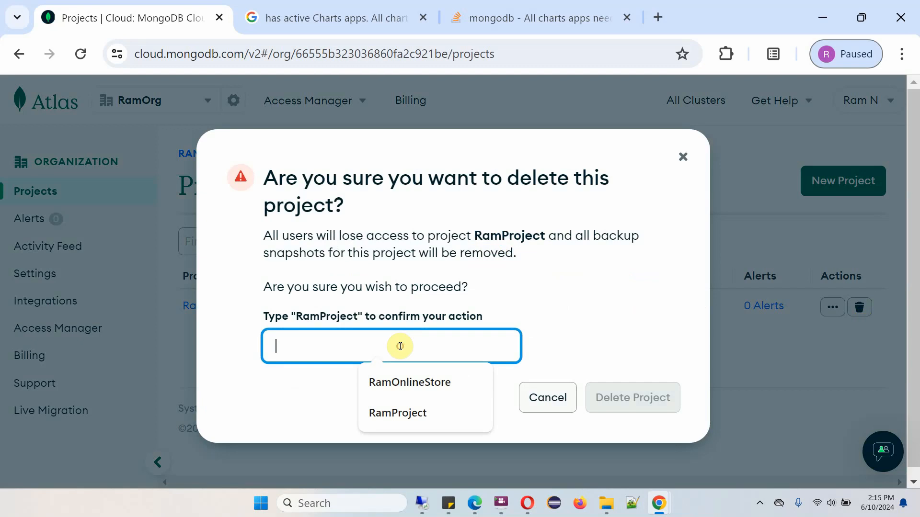
{"action": "key", "text": "ctrl+v"}
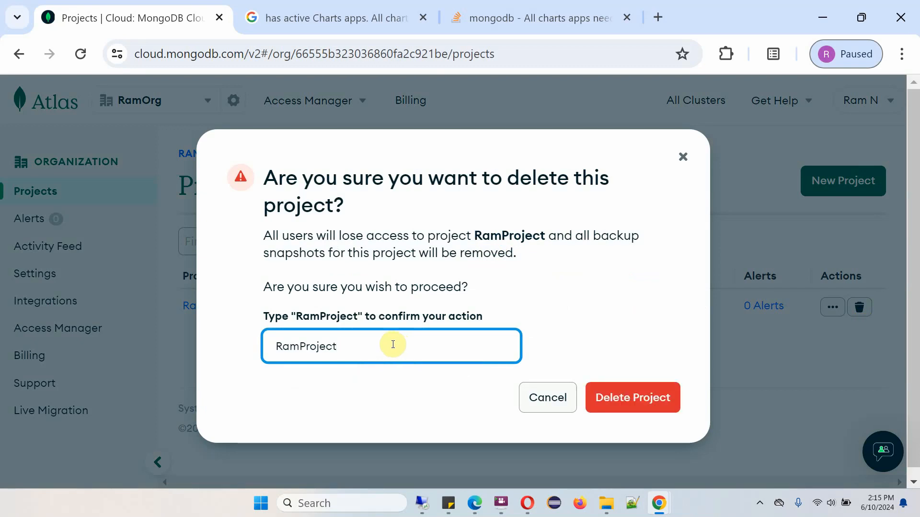
{"action": "left_click", "coordinate": [604, 398]}
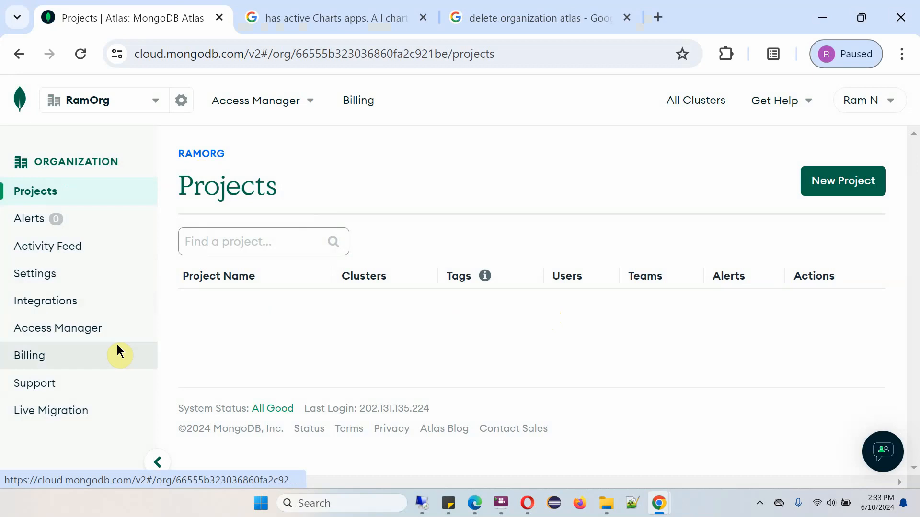
Delete the RamOrg organization from the organization settings.
{"action": "left_click", "coordinate": [42, 272]}
{"action": "left_click_drag", "start_coordinate": [916, 197], "coordinate": [916, 407]}
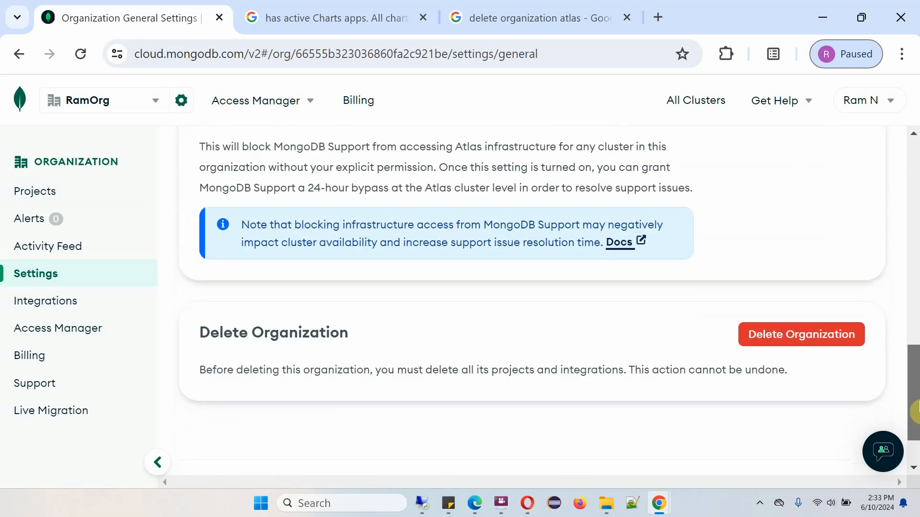
{"action": "left_click", "coordinate": [789, 340]}
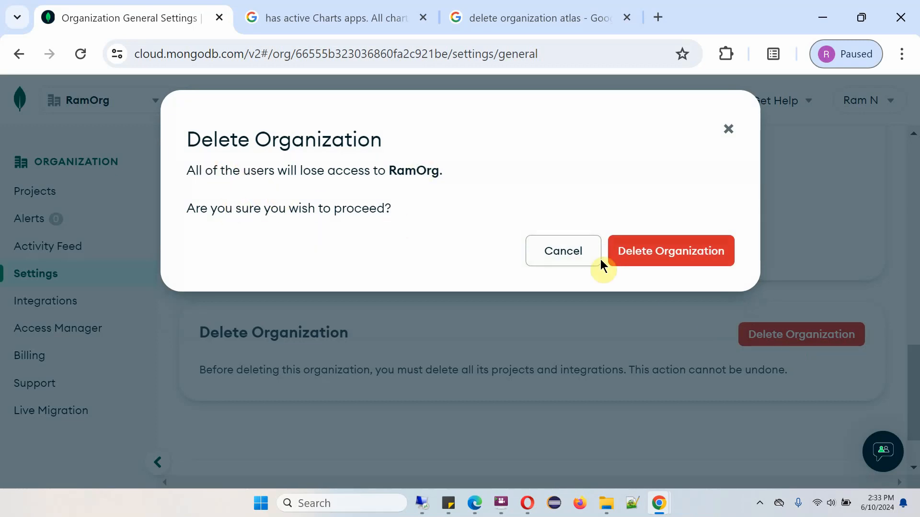
{"action": "left_click", "coordinate": [678, 266]}
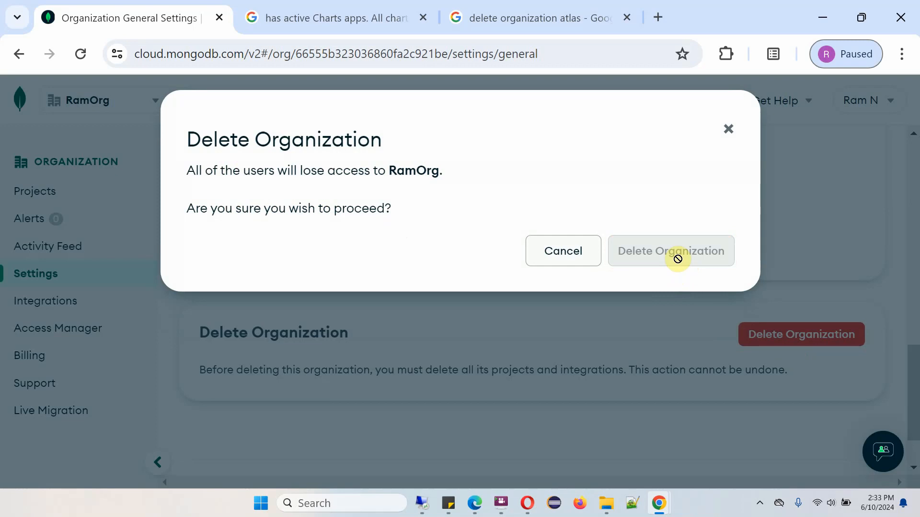